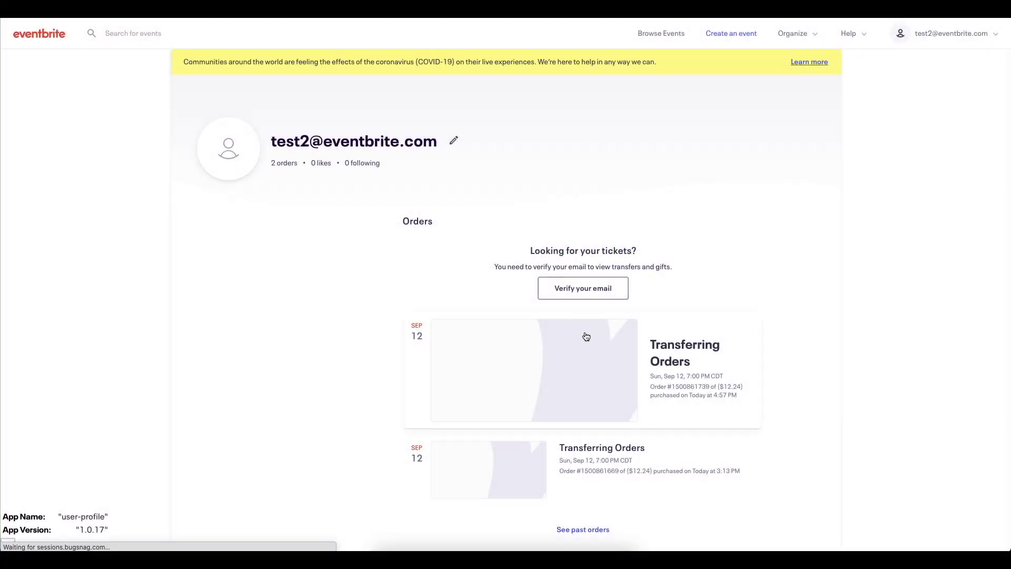
Step: Change the first Transferring Orders ticket to VIP and accept the transfer policy
left_click(586, 336)
left_click(767, 173)
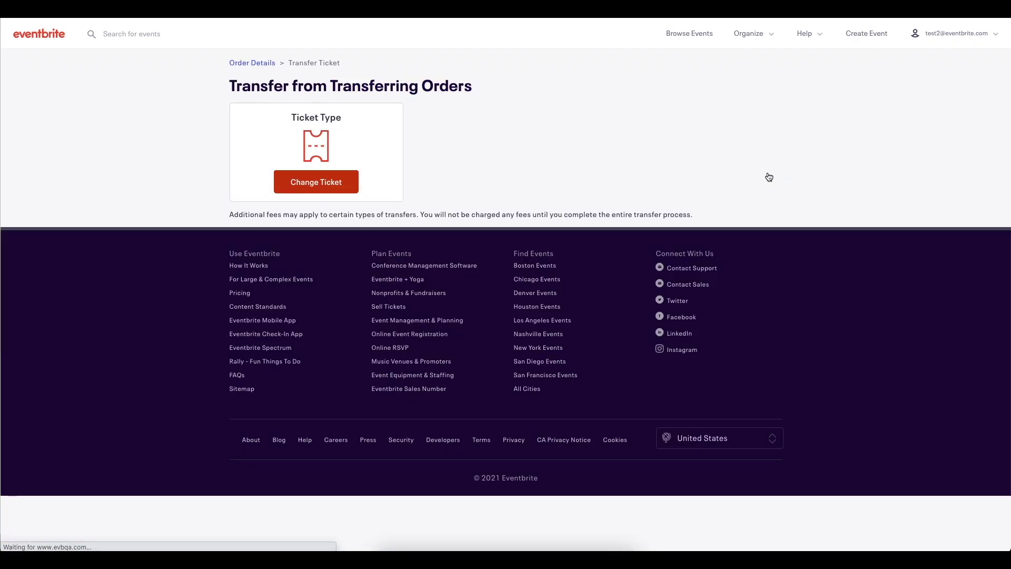
left_click(311, 187)
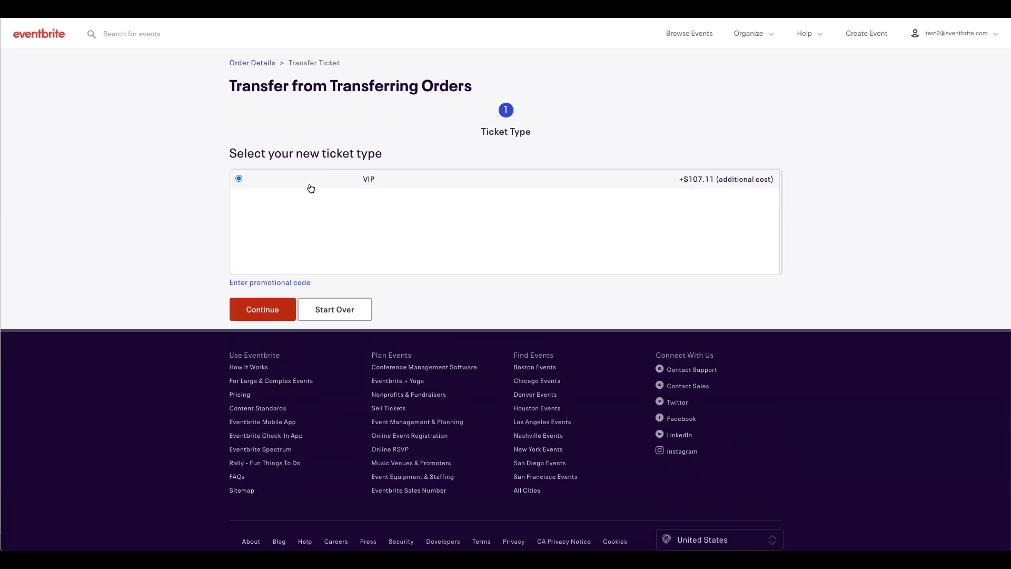
left_click(275, 308)
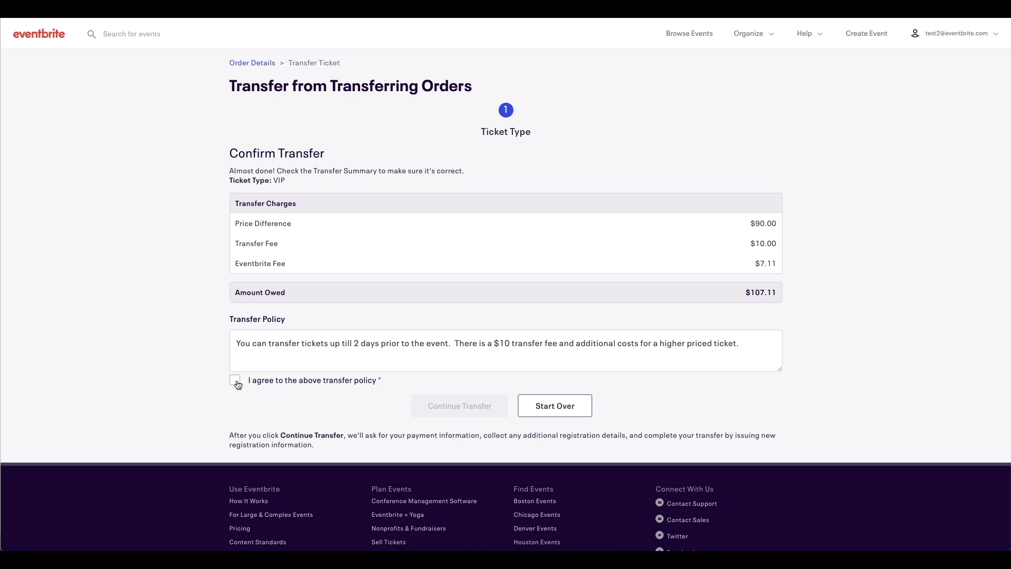
left_click(236, 381)
left_click(490, 414)
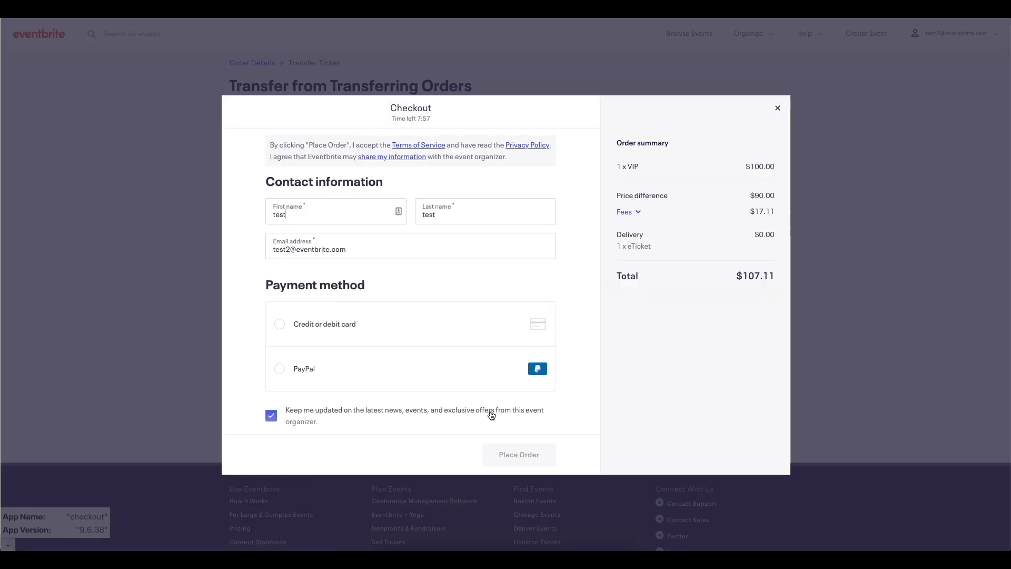
Step: Pay the $107.11 transfer charge by credit card, entering the card details, and place the order
left_click(280, 324)
type("4111111111111111")
key("Tab")
type("07/23")
key("Tab")
type("390")
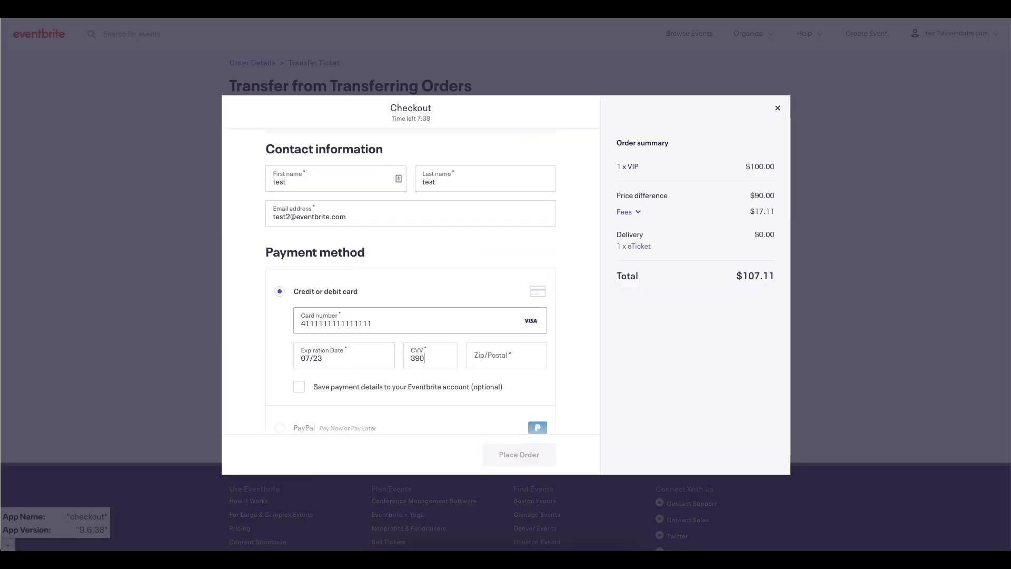
key("Tab")
type("27103")
left_click(519, 454)
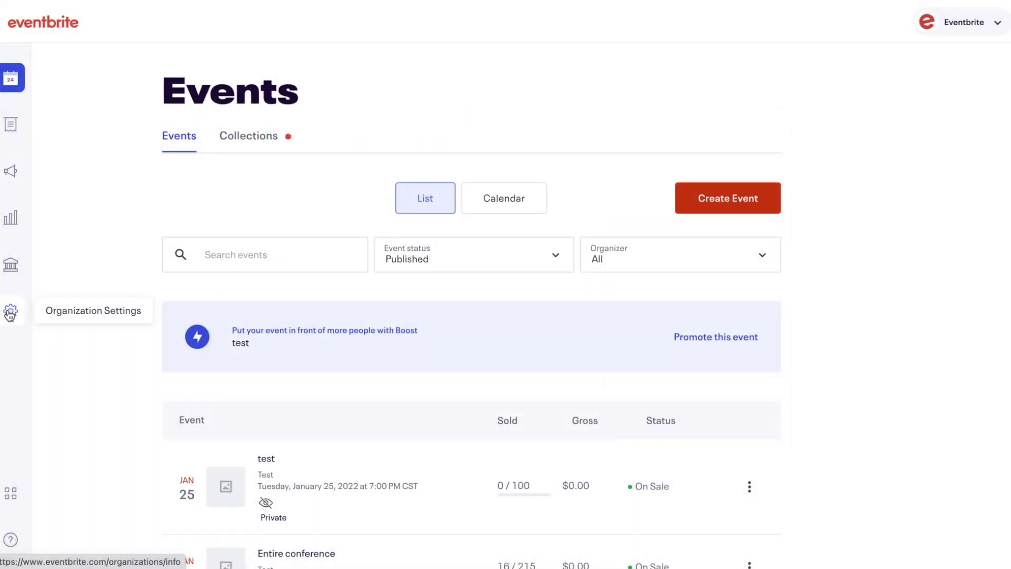
Step: Browse the organization's Team Management roles and start a new role named 'New Role'
left_click(10, 312)
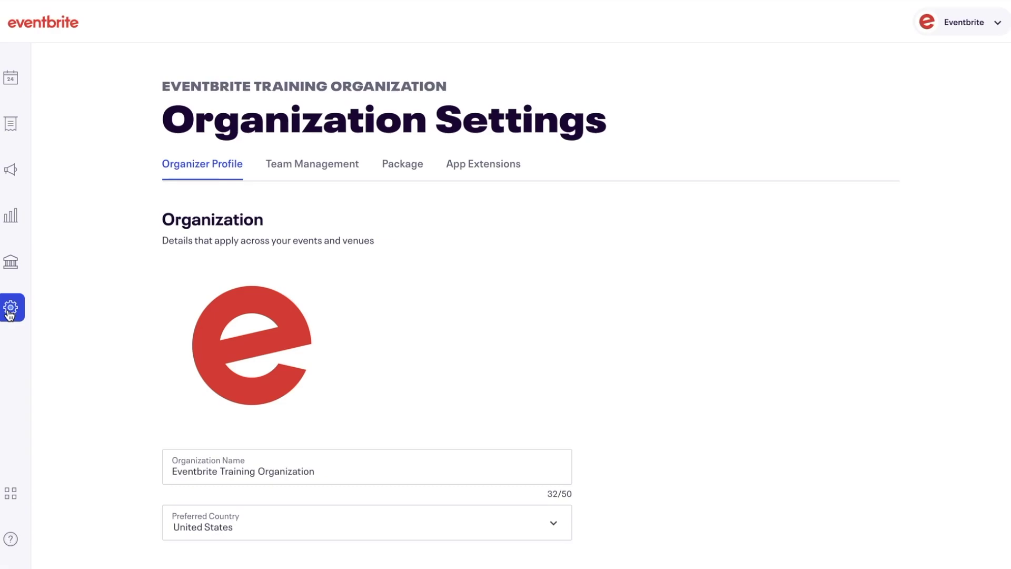
left_click(341, 165)
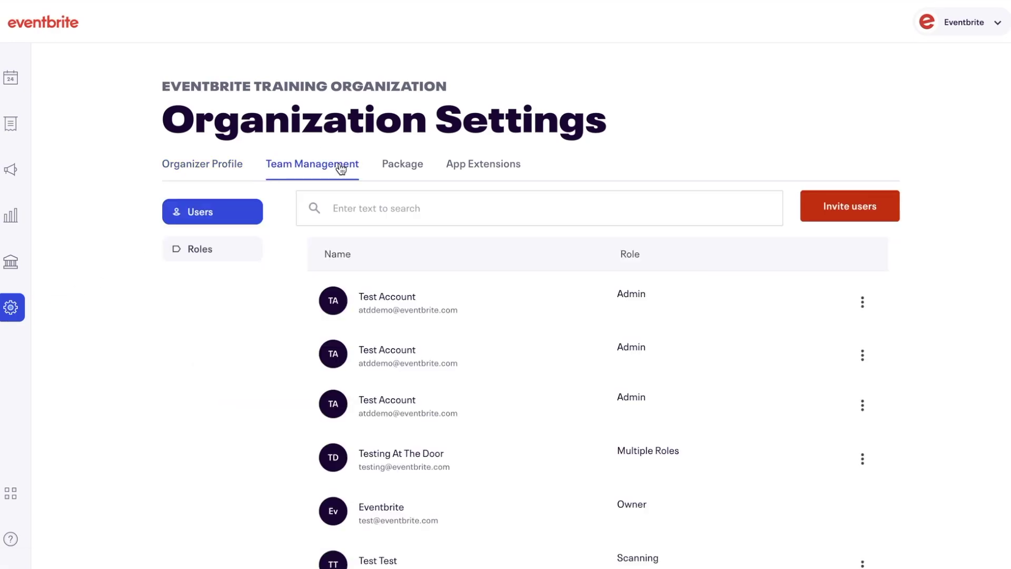
left_click(248, 250)
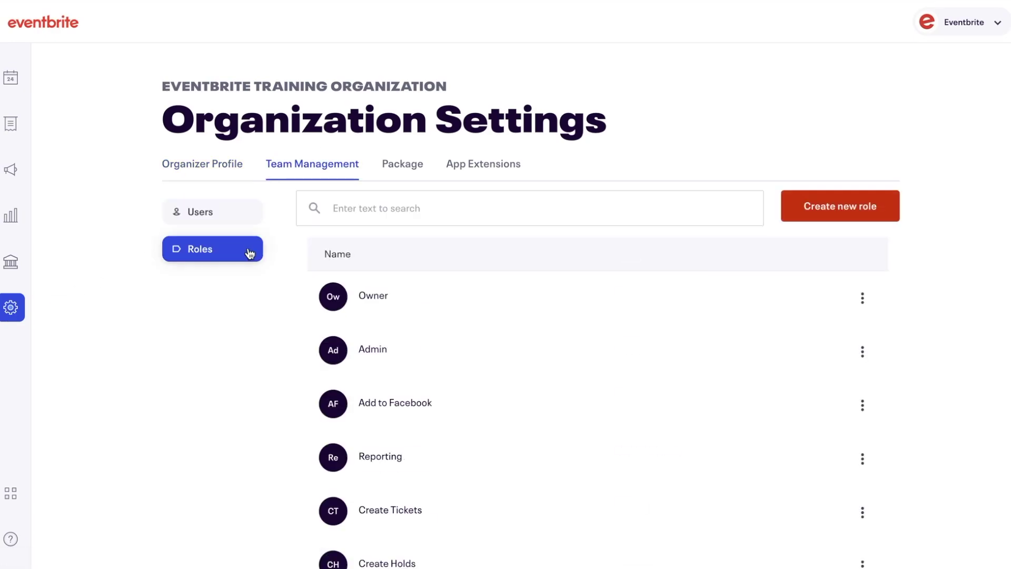
left_click(826, 210)
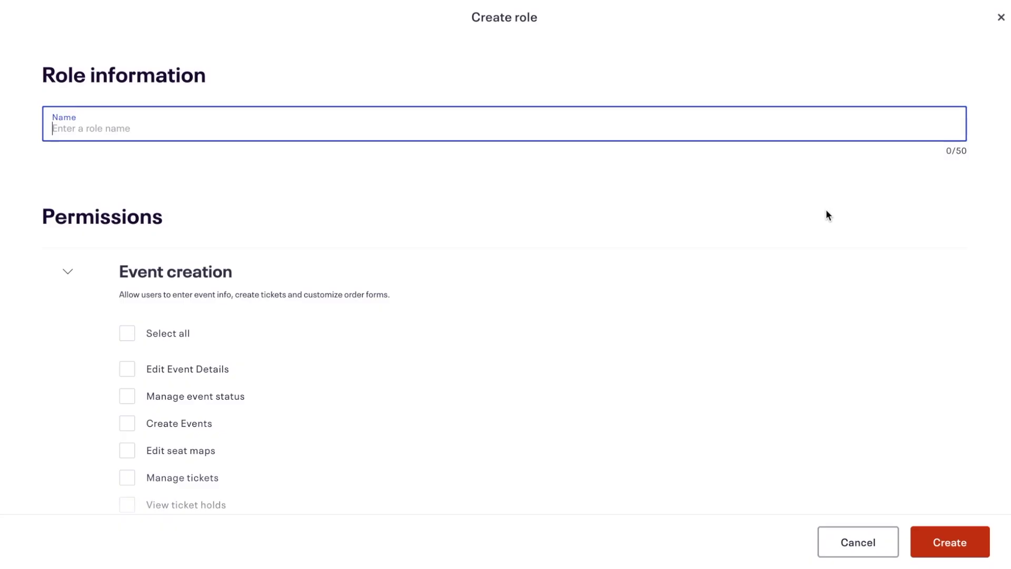
type("New Role")
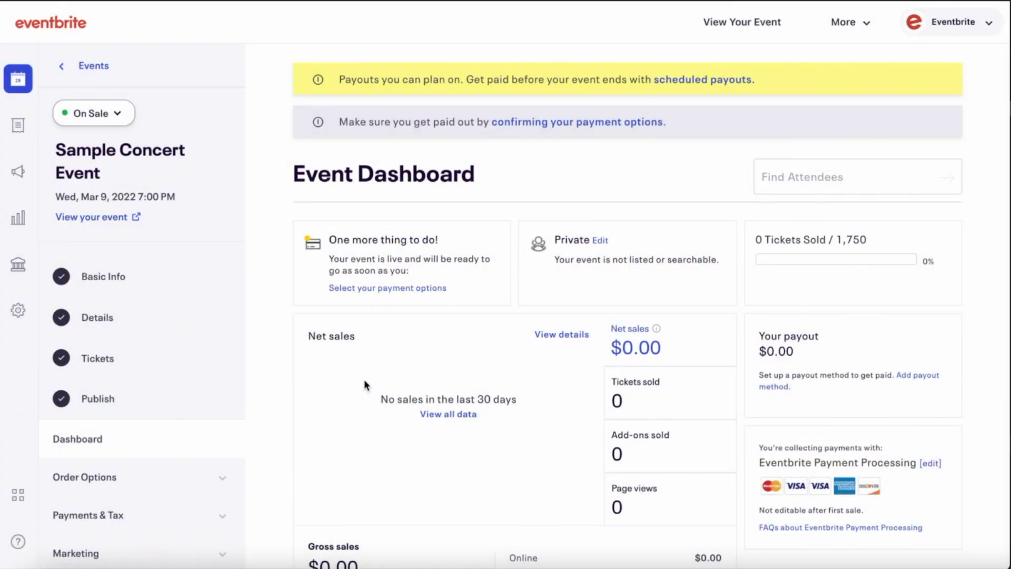
Step: Under Order Options > Registration Transfers, enable both Registration Transfer and Event Transfer
left_click(211, 420)
scroll(210, 423, "down", 2)
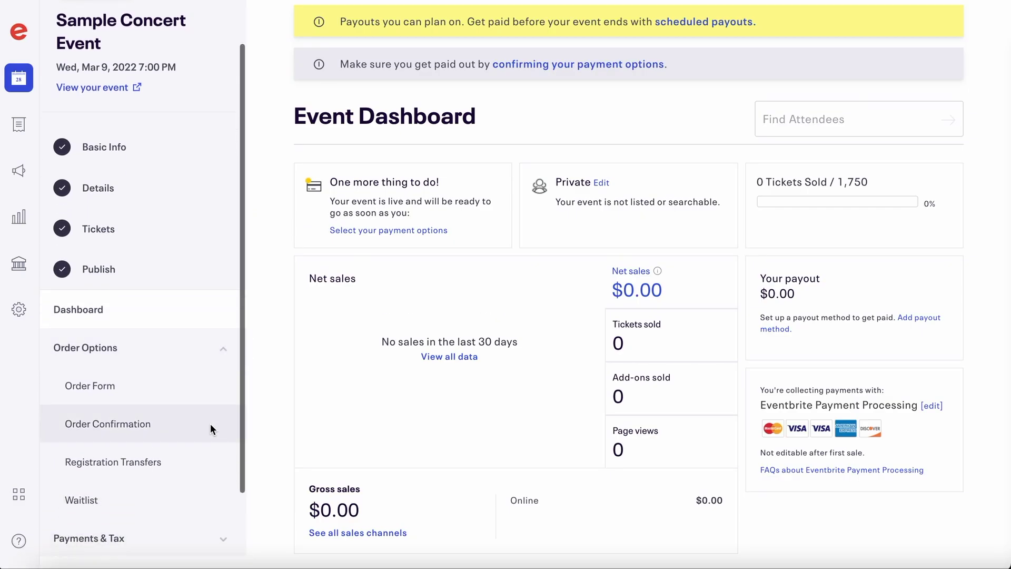
left_click(175, 463)
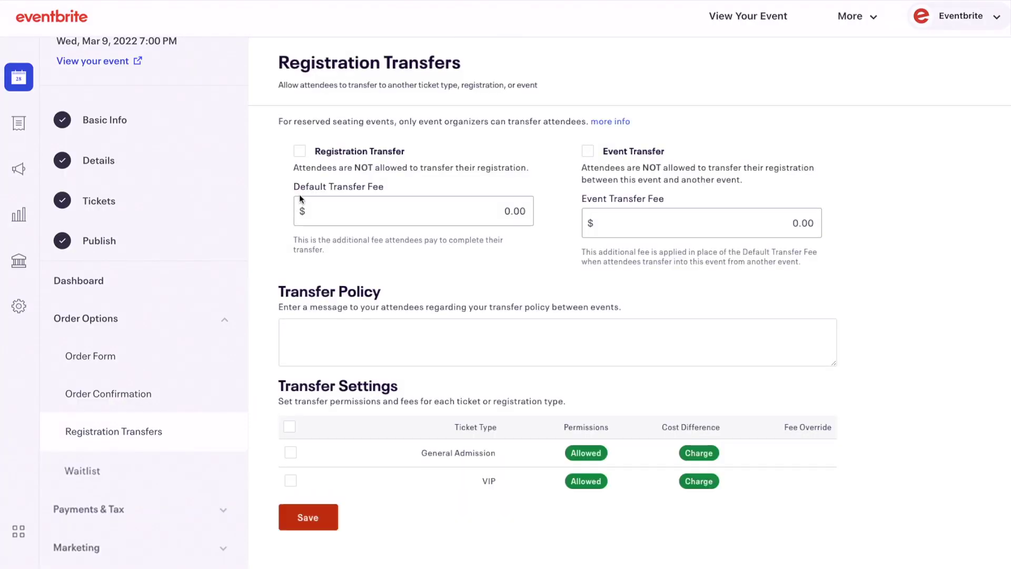
left_click(300, 152)
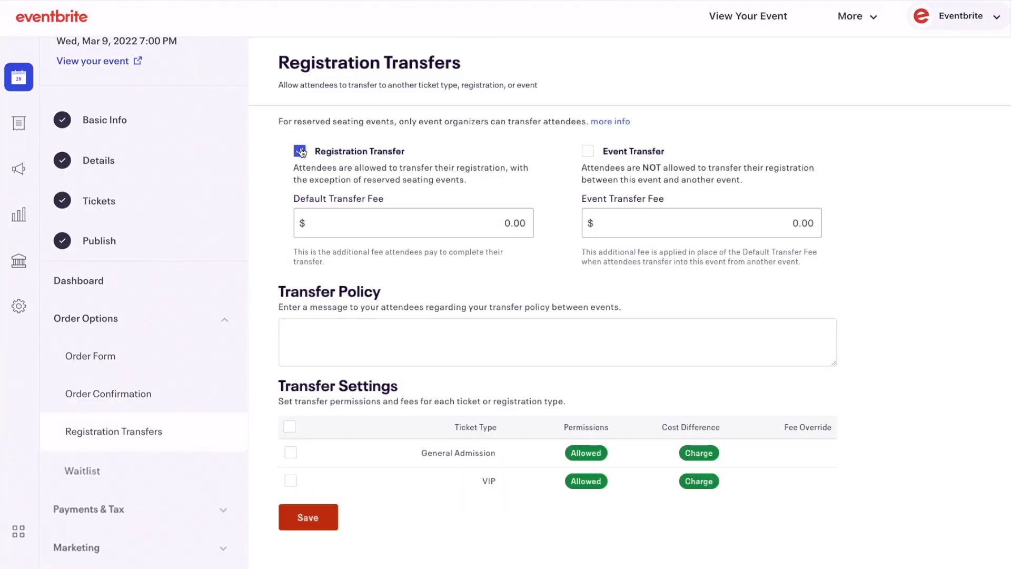
left_click(588, 151)
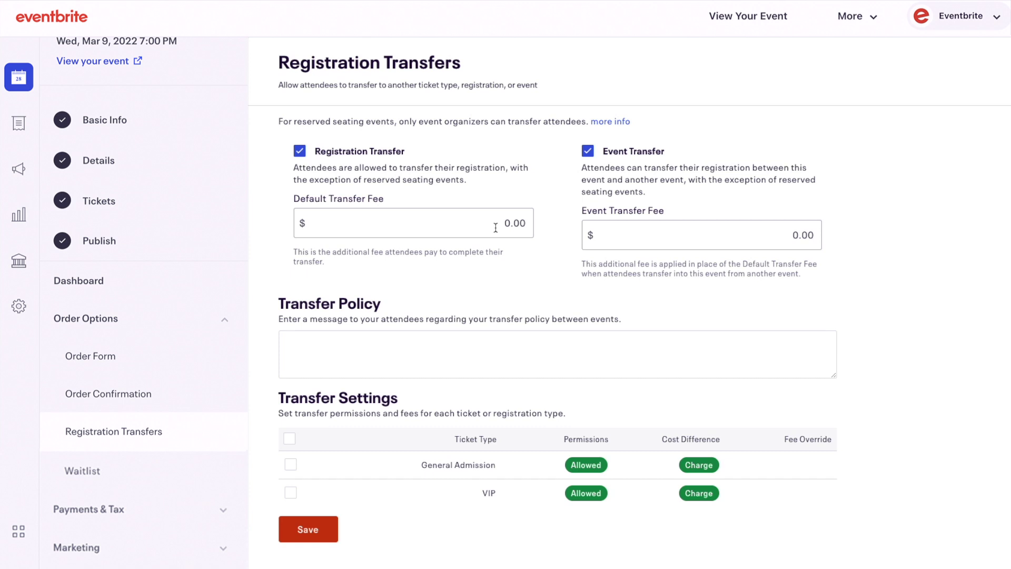
Step: Set the Default Transfer Fee and Event Transfer Fee to $10
left_click(495, 228)
type("1")
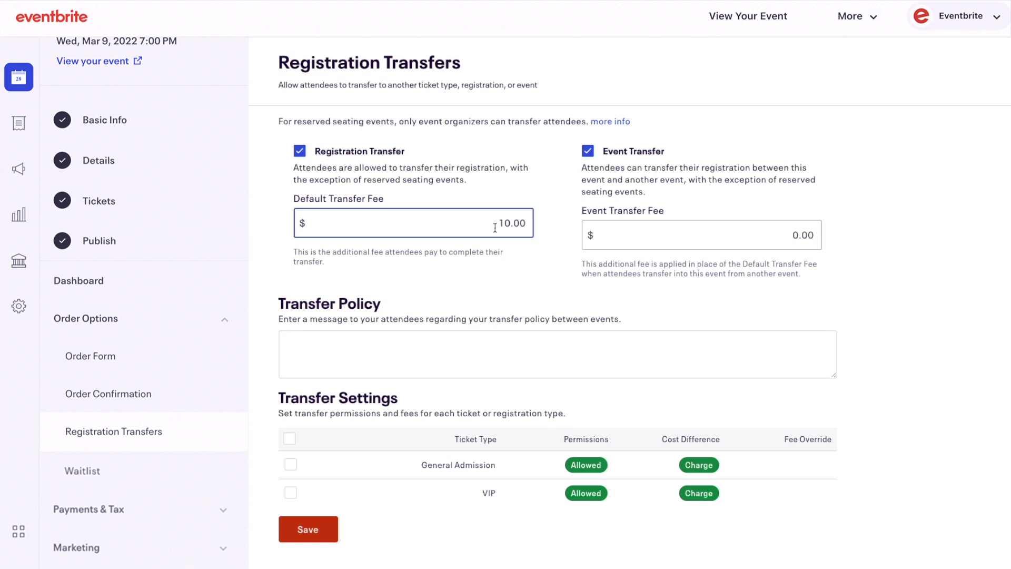
left_click(790, 232)
type("1")
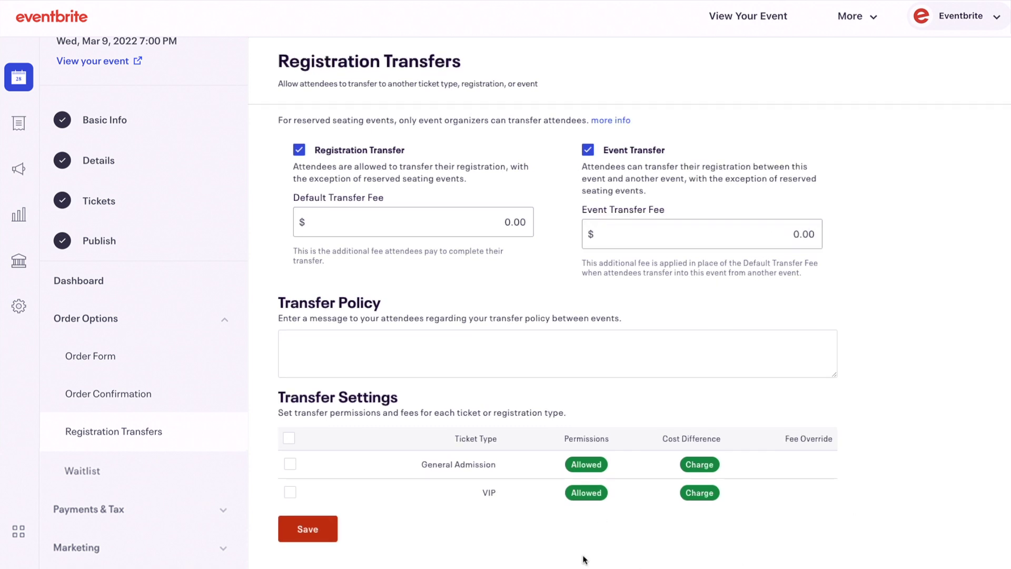
Step: Save a $10.00 General Admission fee override and begin the transfer policy: 'You may transfer your ticket up to one day prior to the event.'
left_click(291, 465)
scroll(388, 502, "down", 2)
scroll(388, 501, "down", 2)
left_click(400, 478)
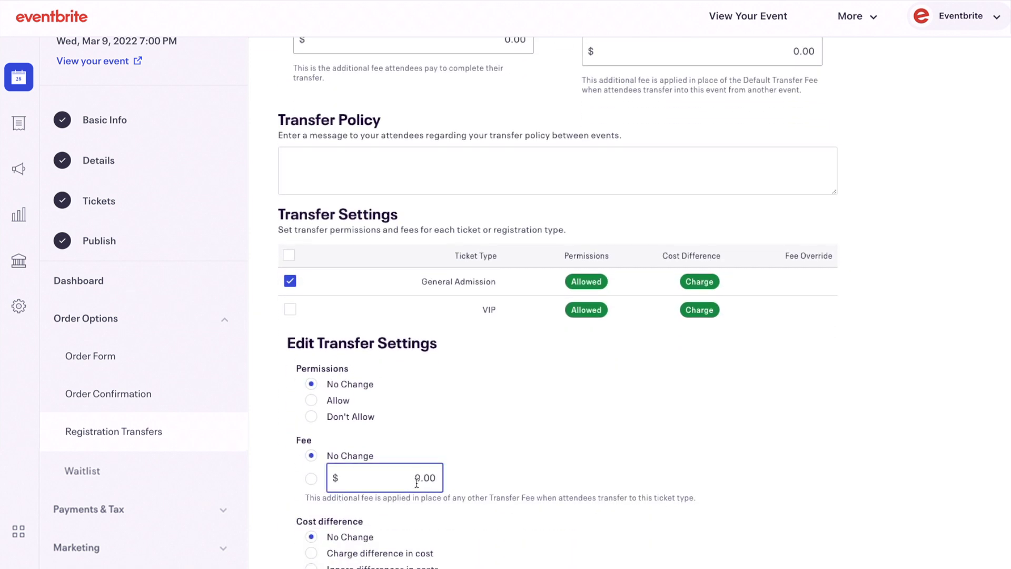
type("1")
key("Tab")
left_click(294, 515)
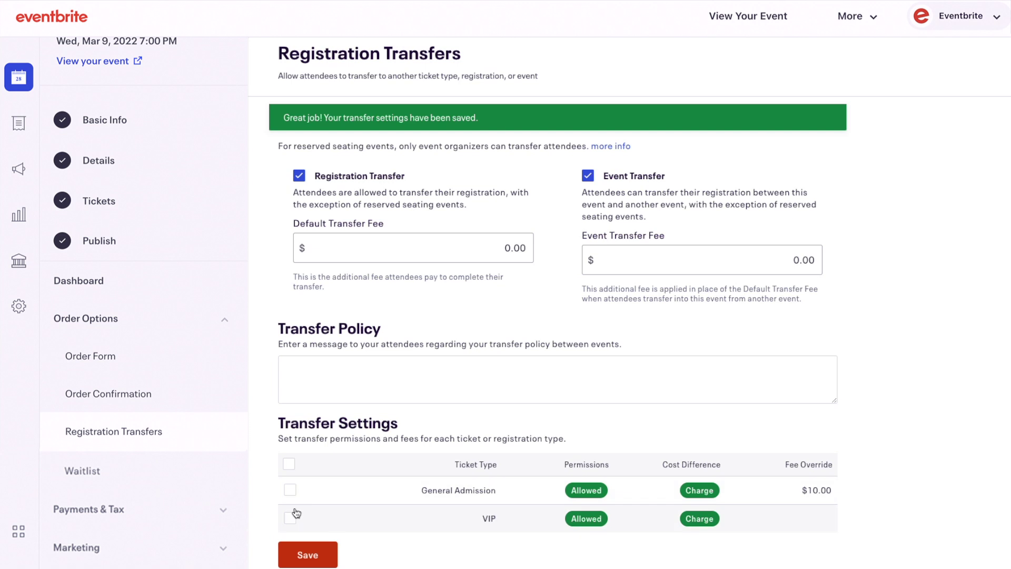
left_click(368, 352)
type("You may tran")
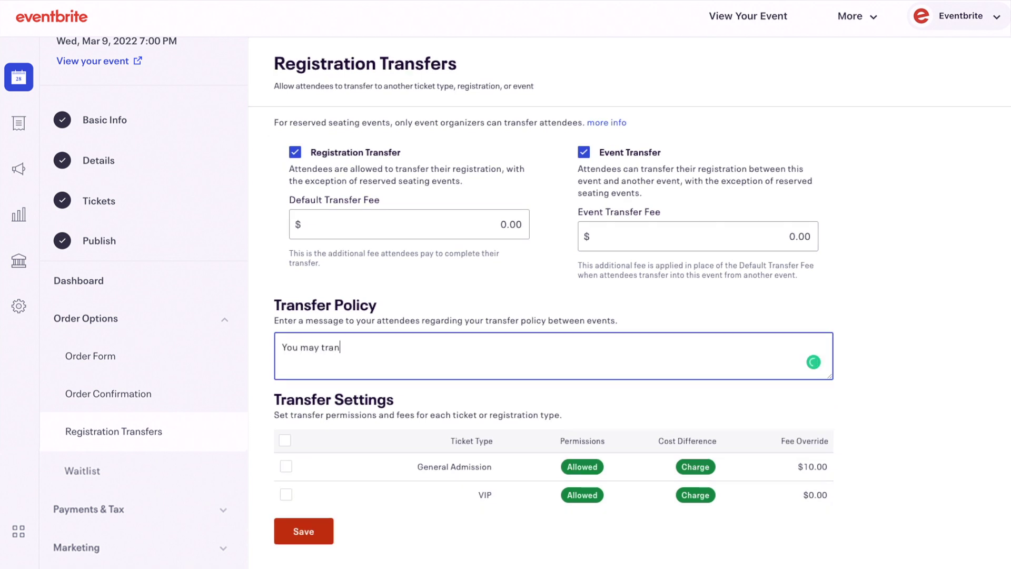
type("sfer your ticket up to o")
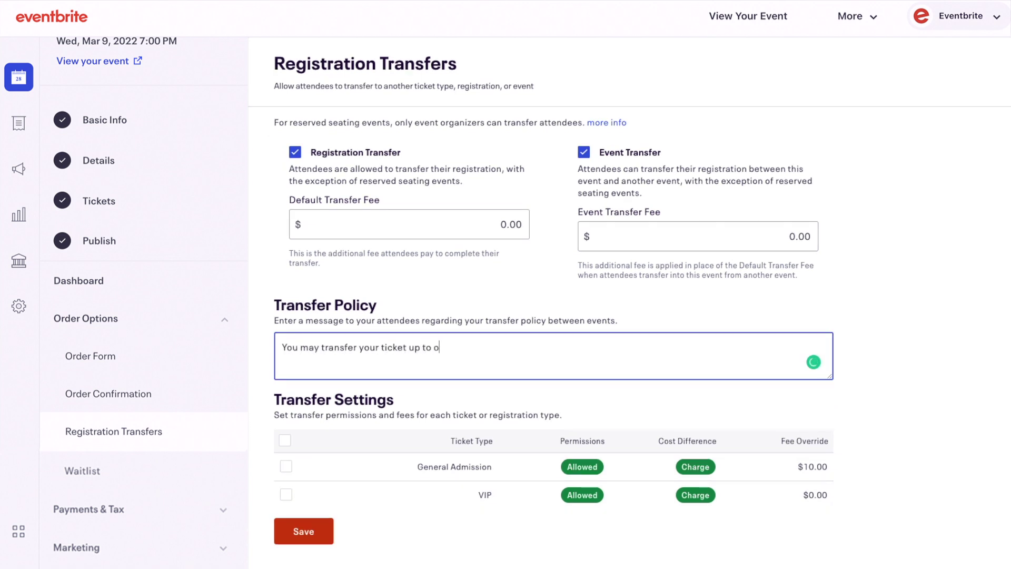
type("ne day prior to the event")
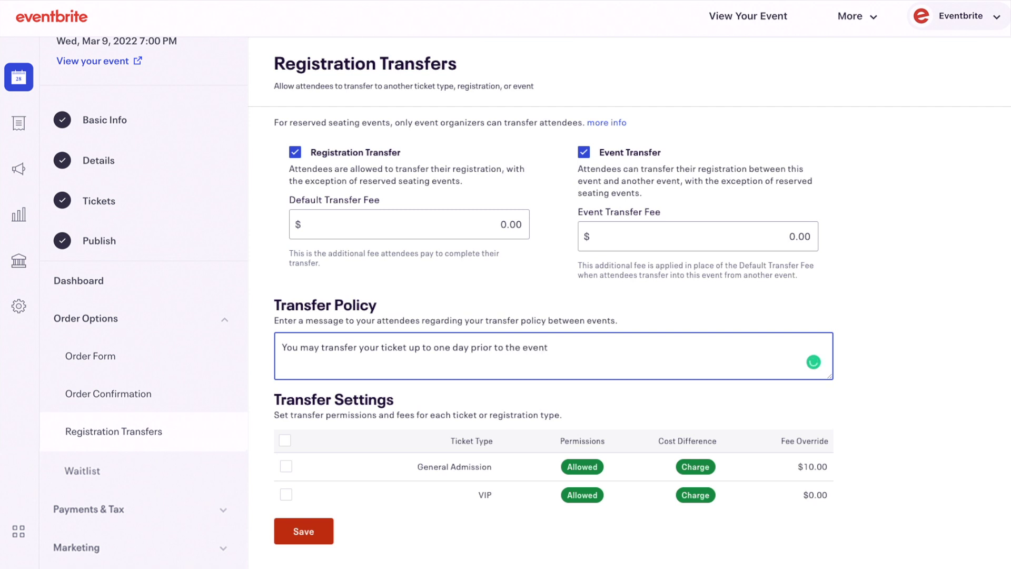
type(".  If you transfer to a lower-priced t")
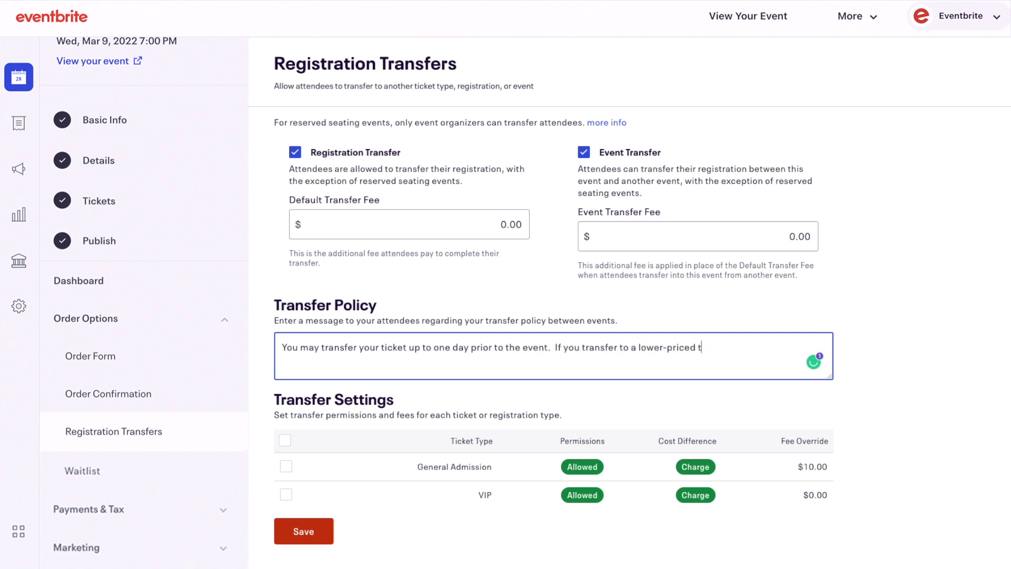
type("icket, contact the box office for a")
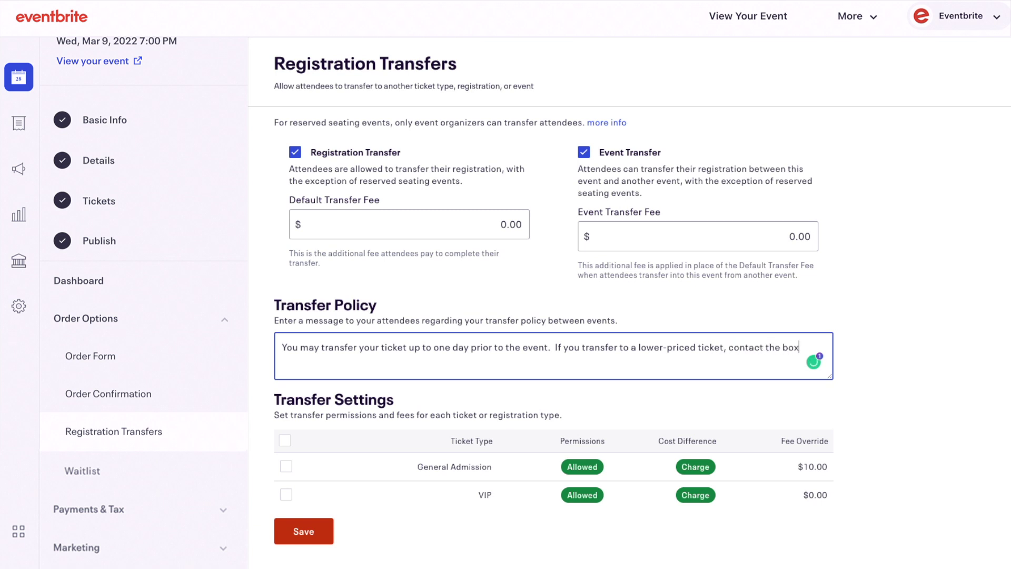
type(" refund.")
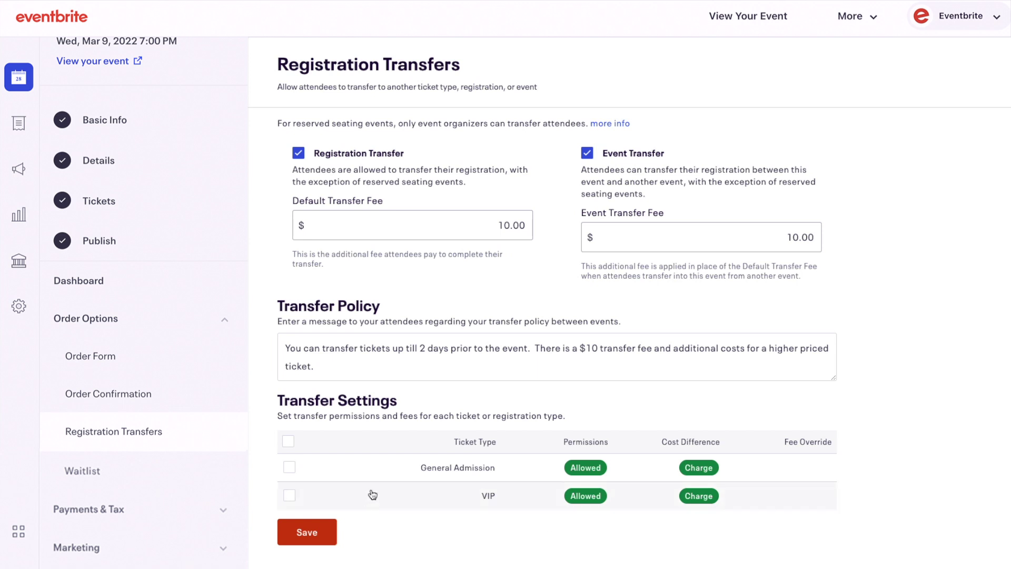
Step: Select General Admission, then allow VIP transfers with both Allow To and Allow From
left_click(289, 467)
scroll(336, 484, "down", 2)
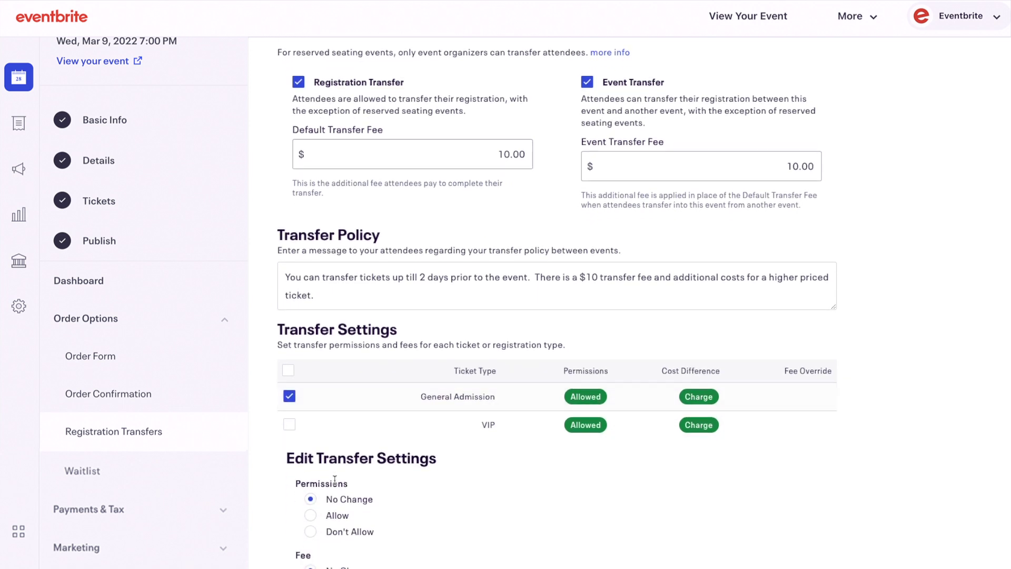
scroll(337, 485, "down", 2)
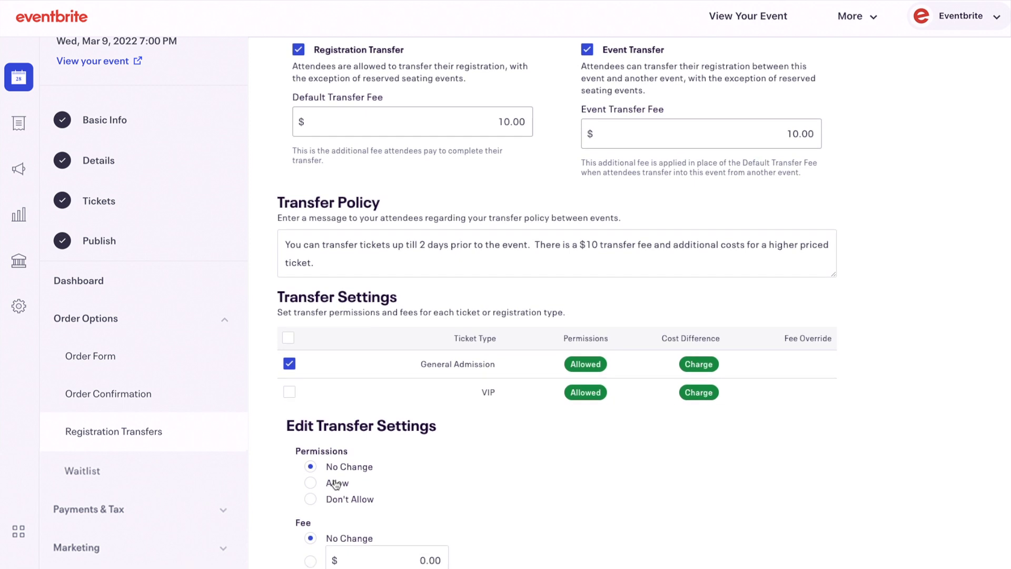
scroll(336, 484, "down", 3)
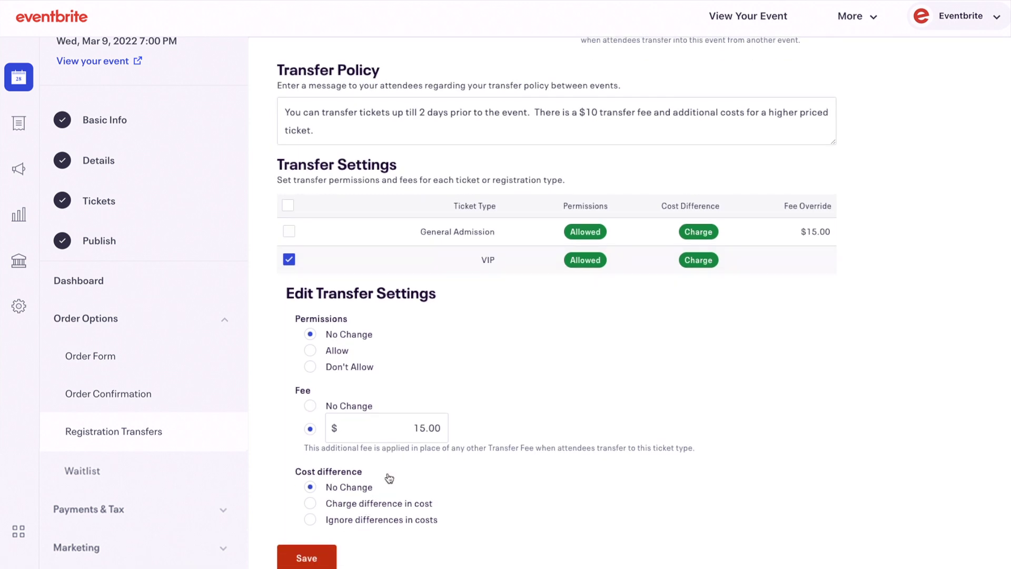
left_click(310, 351)
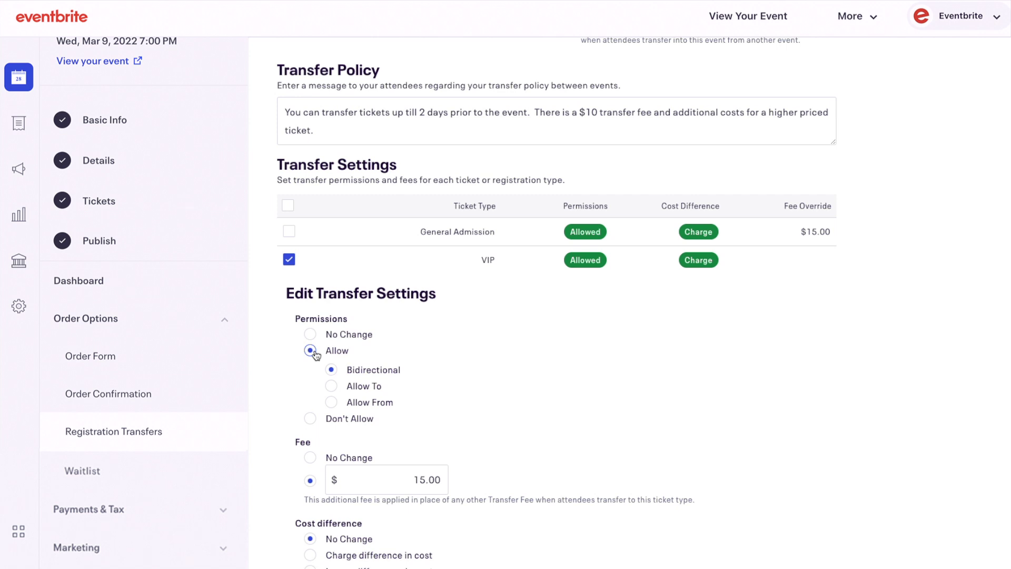
left_click(332, 386)
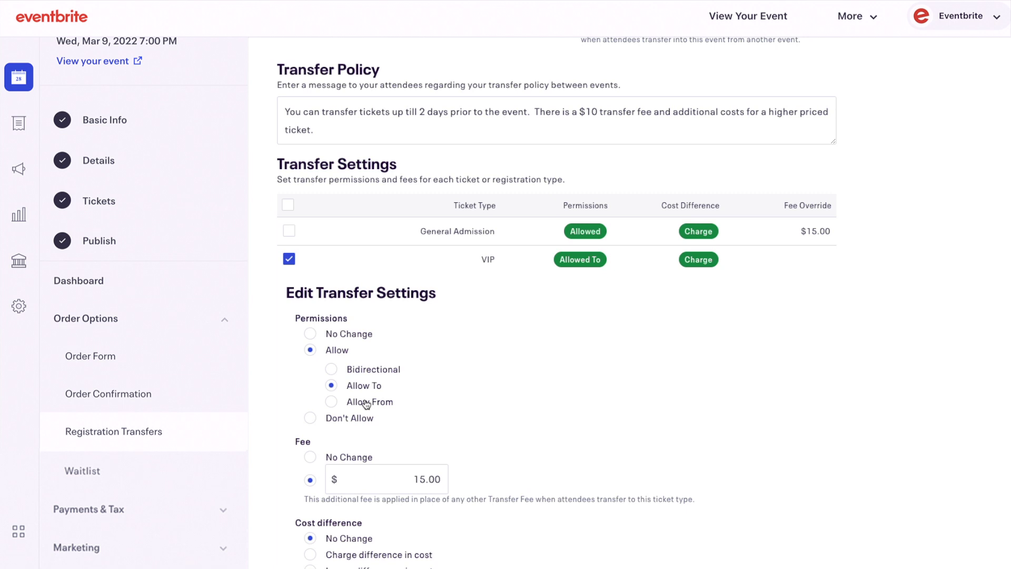
left_click(332, 403)
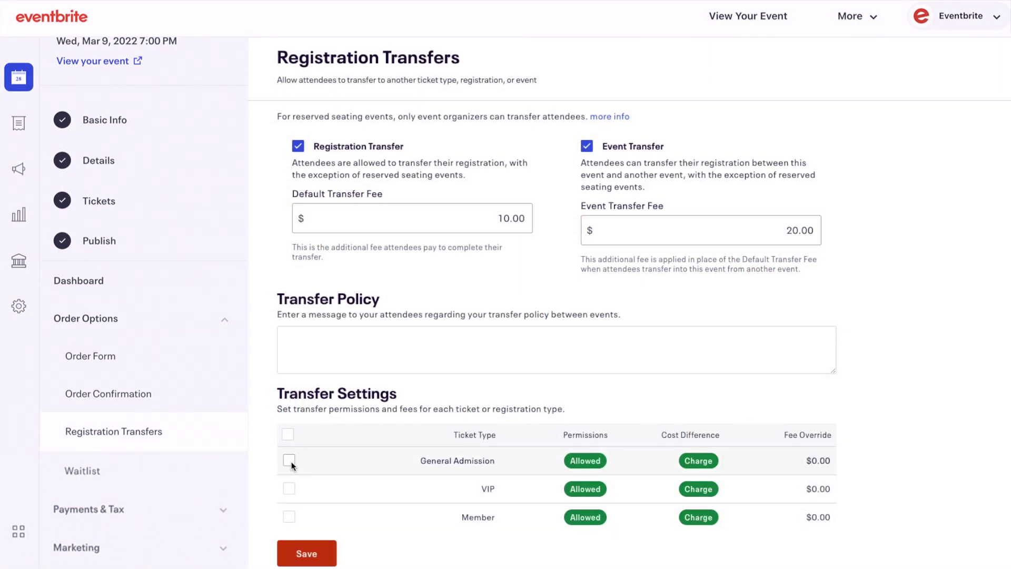
Step: Replace General Admission's fee override with $15 and save it
left_click(289, 461)
scroll(293, 463, "down", 3)
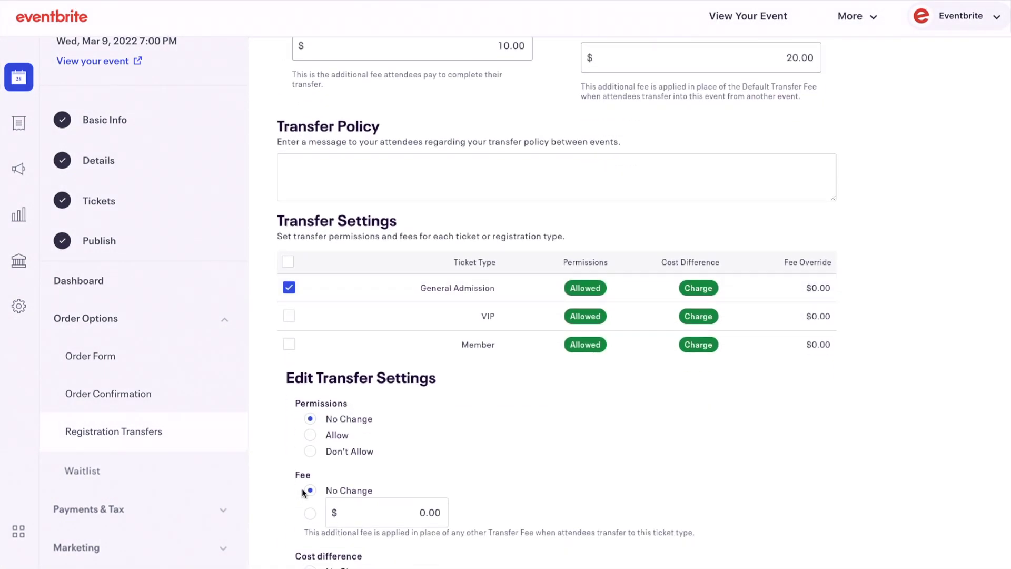
double_click(430, 517)
type("15")
scroll(429, 518, "down", 2)
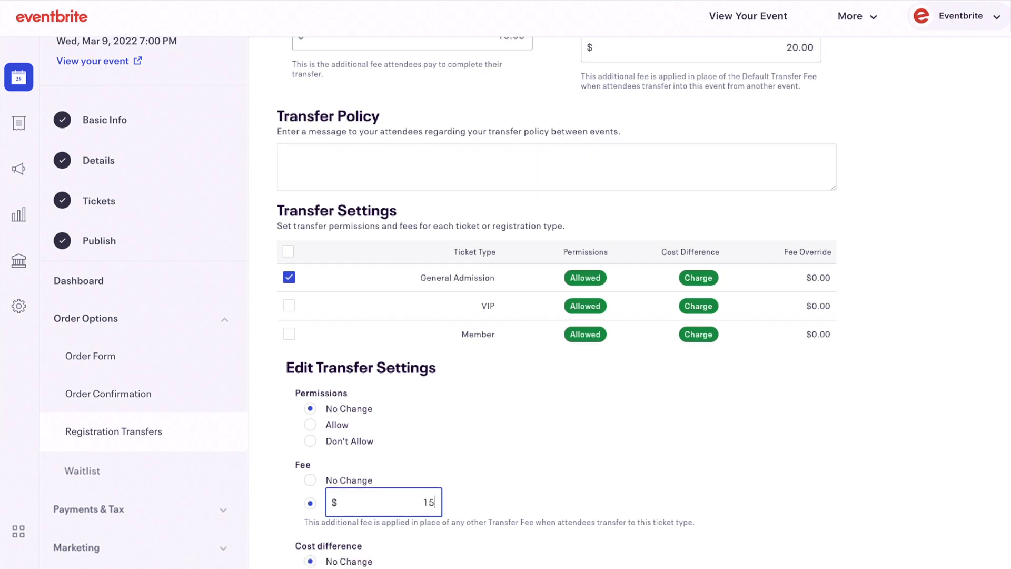
left_click(306, 561)
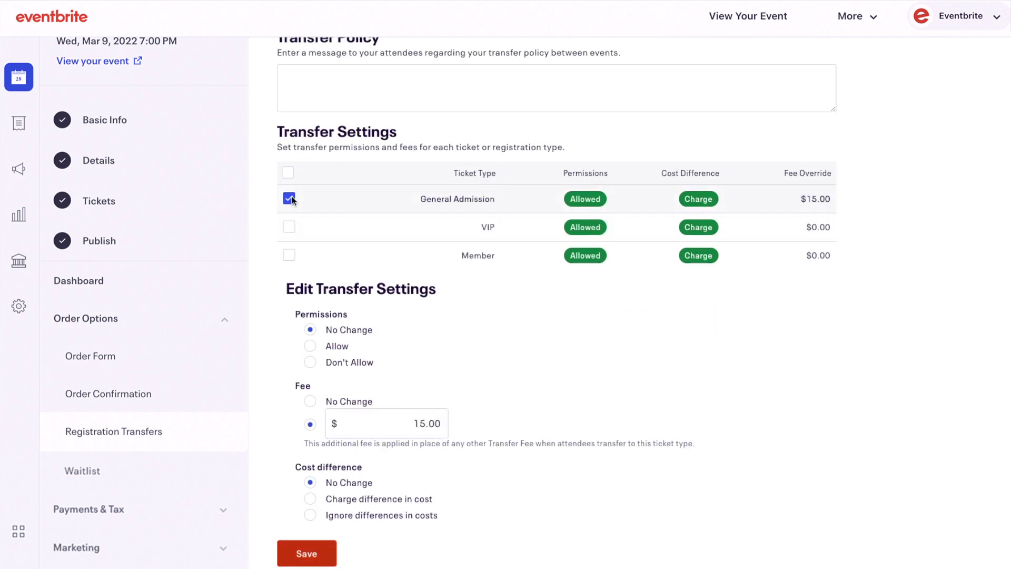
left_click(289, 198)
Step: Save the VIP ticket's settings with its fee left unchanged
left_click(290, 491)
scroll(292, 494, "down", 5)
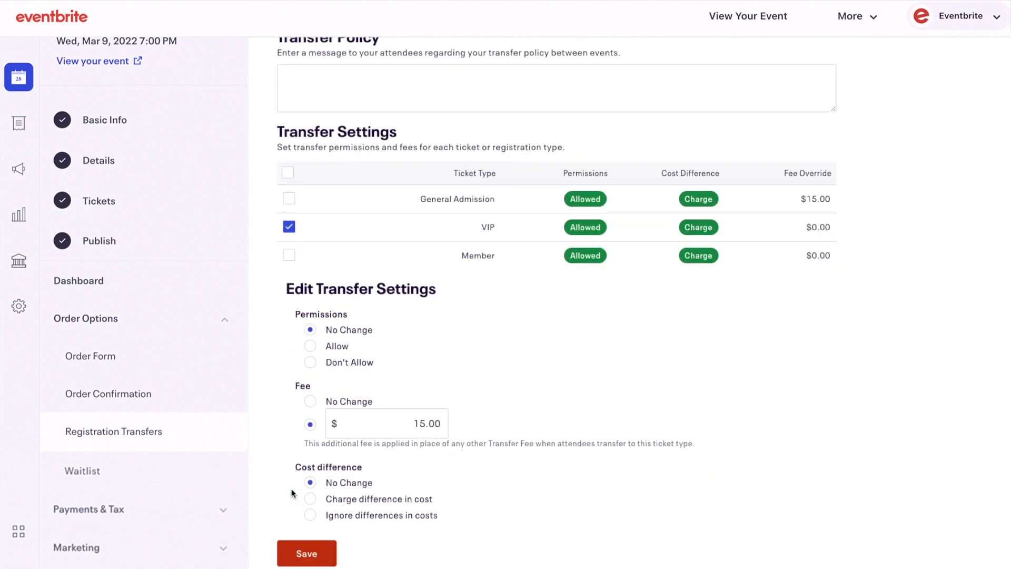
left_click(340, 405)
left_click(307, 553)
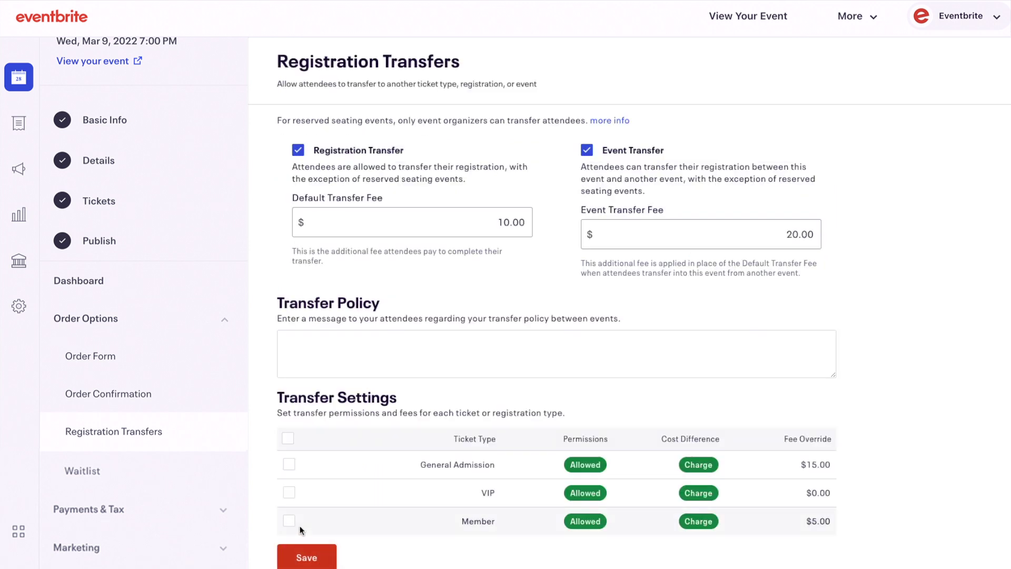
Step: Make General Admission ignore differences in ticket costs
left_click(294, 465)
scroll(295, 469, "down", 5)
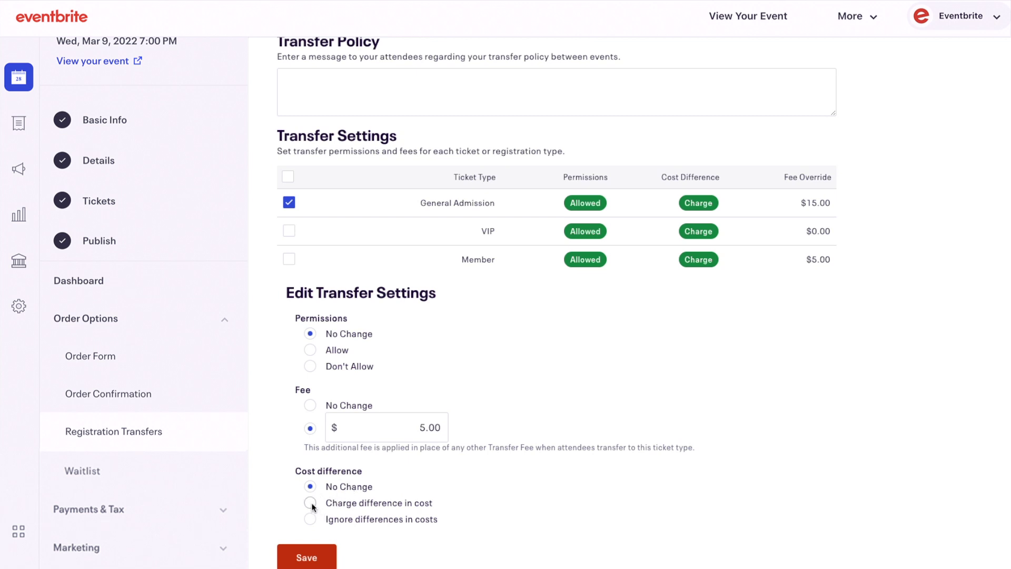
left_click(311, 519)
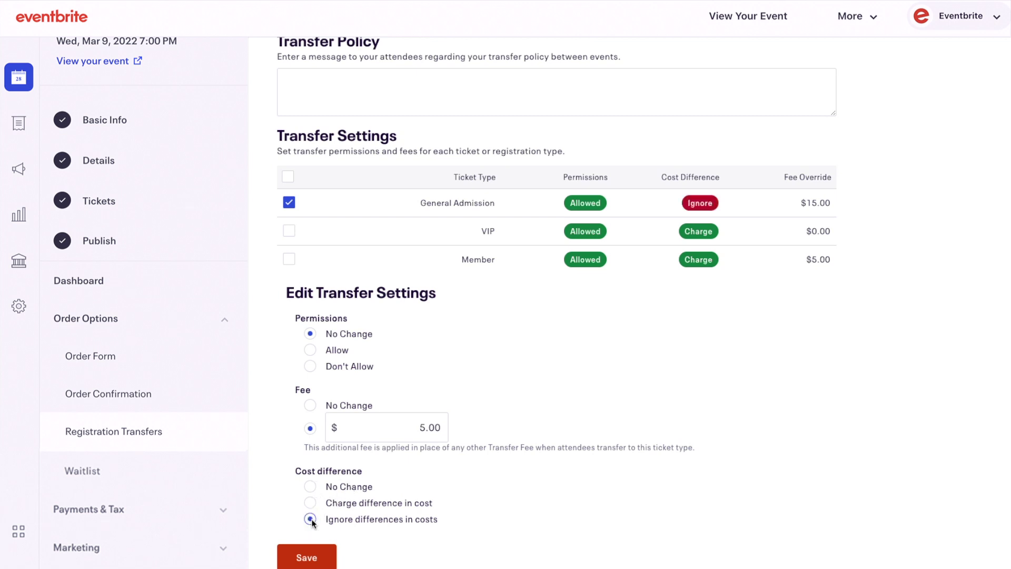